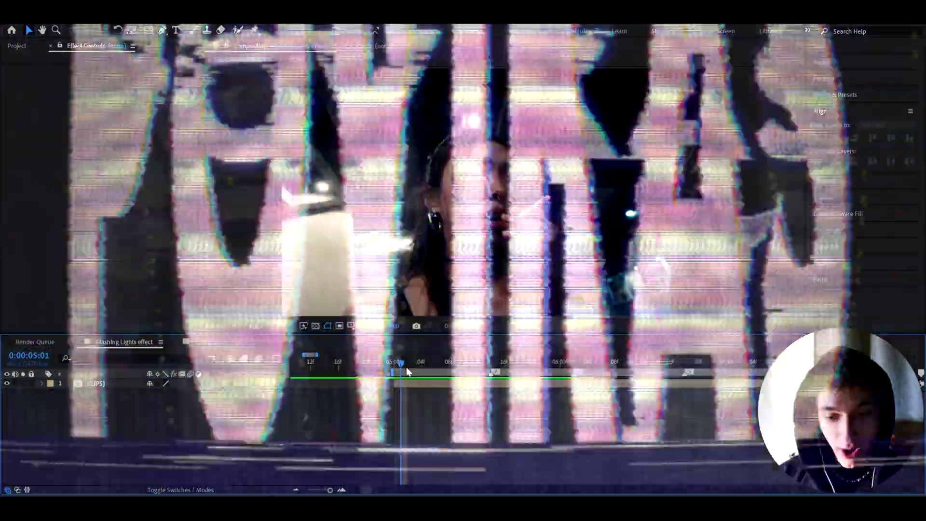
- At 5:00, add a new adjustment layer above the clips and apply S_Glint to it
mouse_move(406, 366)
left_mouse_down()
mouse_move(595, 366)
mouse_move(434, 367)
mouse_move(398, 380)
left_mouse_up()
key("ctrl+alt+y")
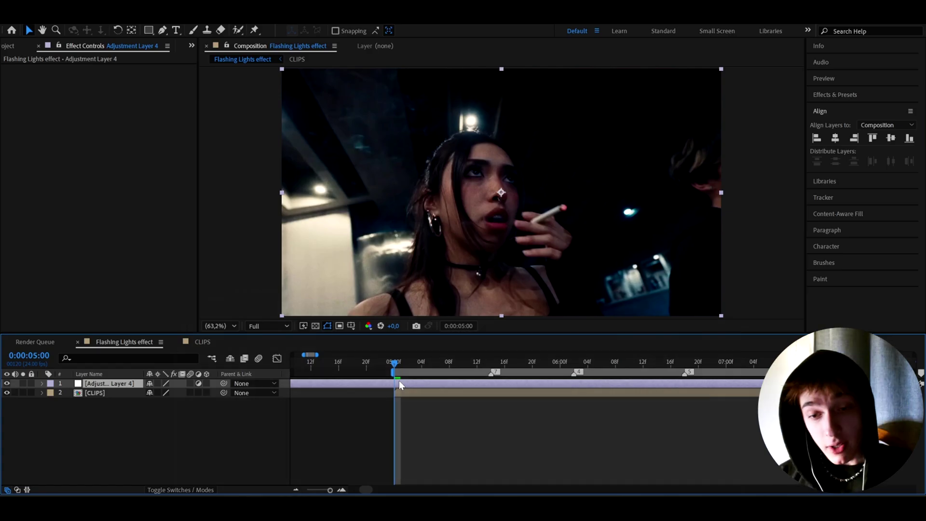
key("ctrl+space")
type("s_gl")
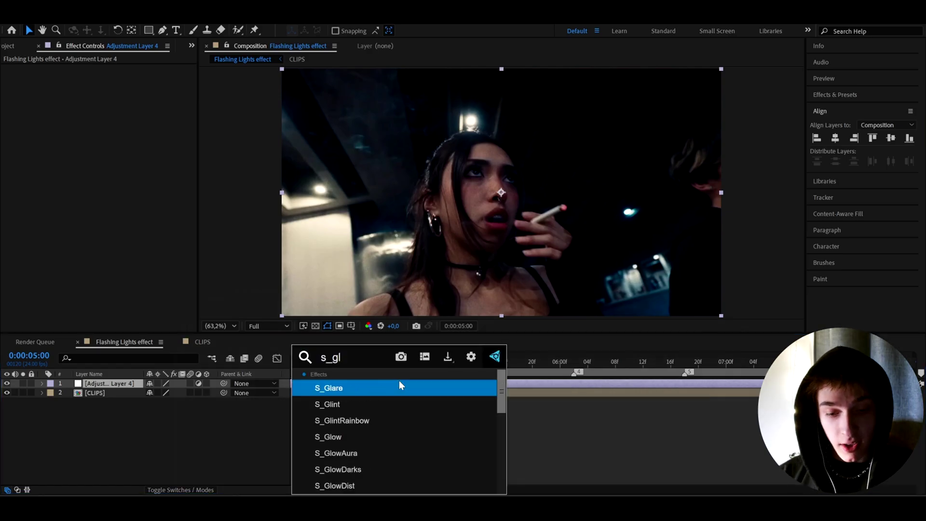
type("in")
key("Return")
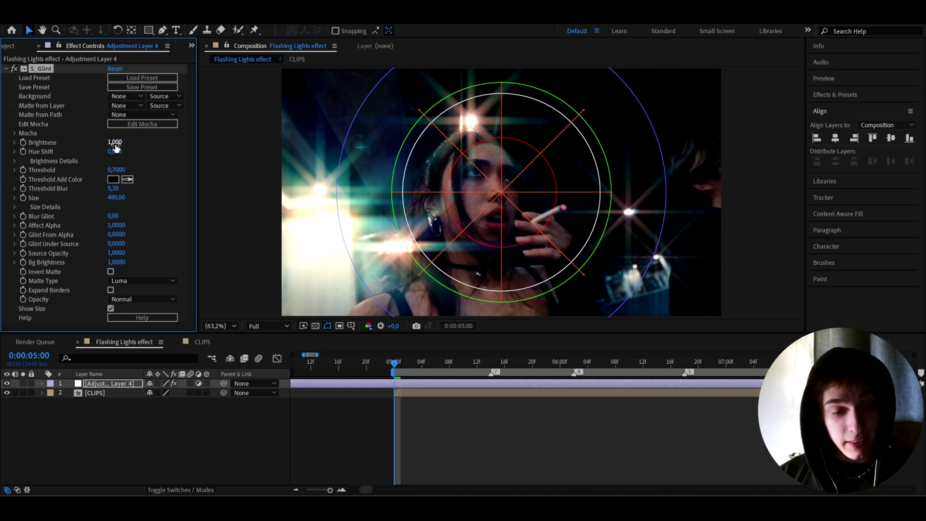
- Set S_Glint Brightness 4.33, Hue Shift 0.09, Threshold 0.46 and Threshold Blur 406
left_click(114, 143)
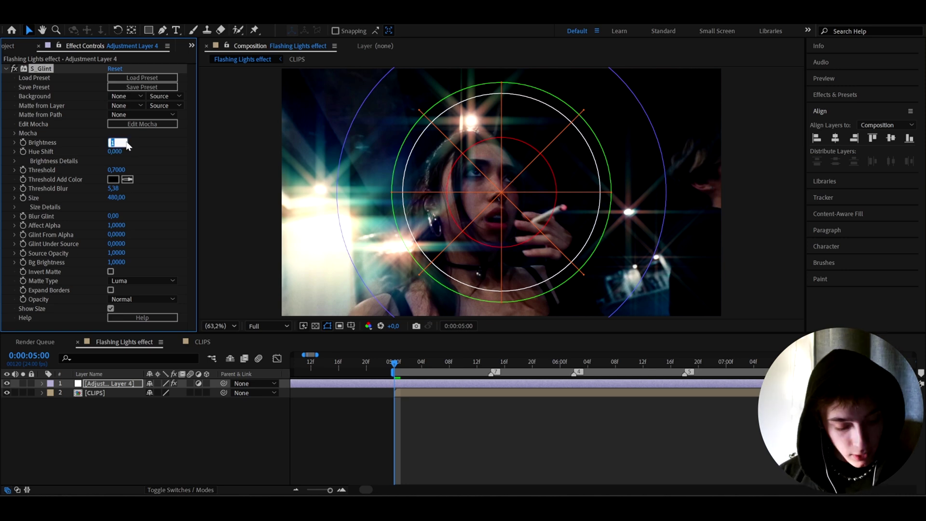
type("4")
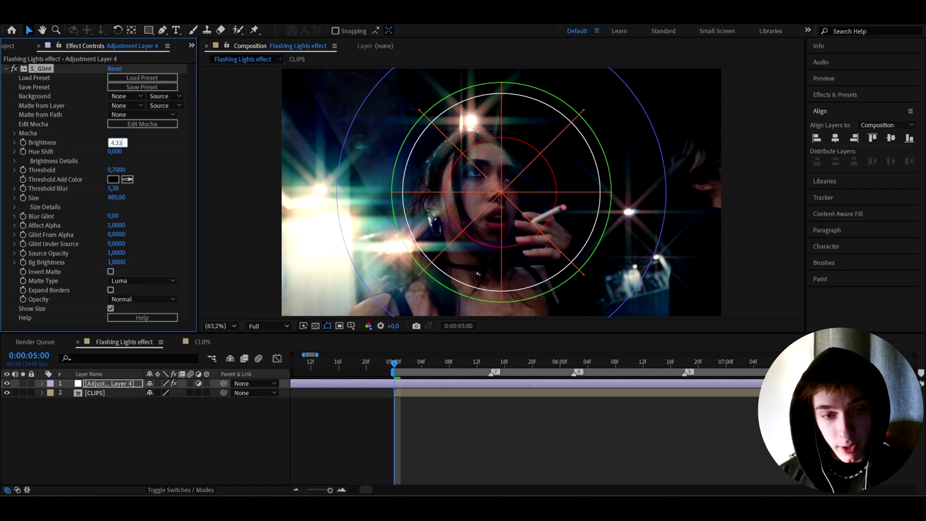
type(".33")
key("Tab")
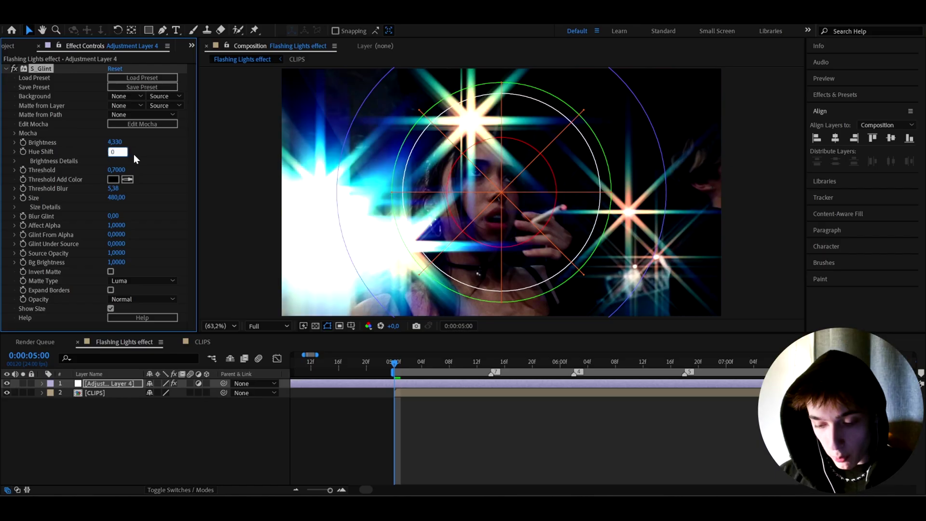
type("0.09")
key("Return")
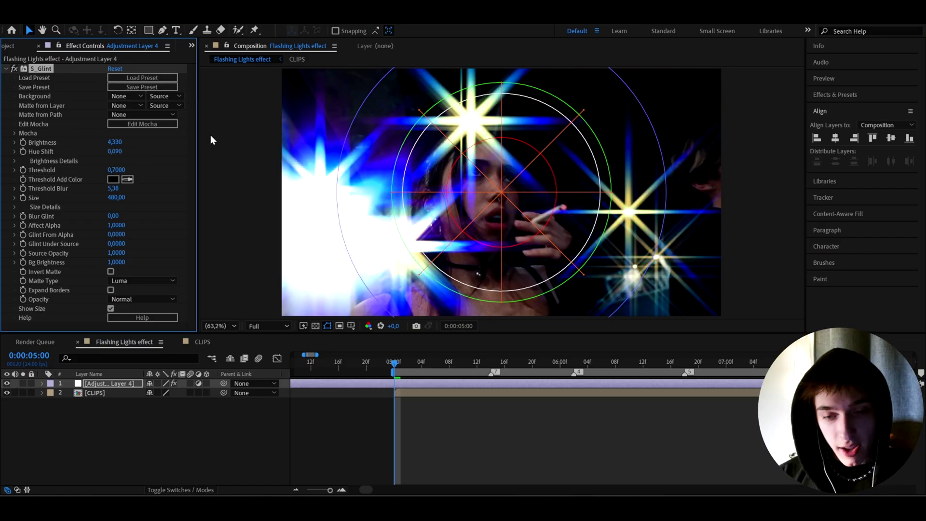
left_click(115, 169)
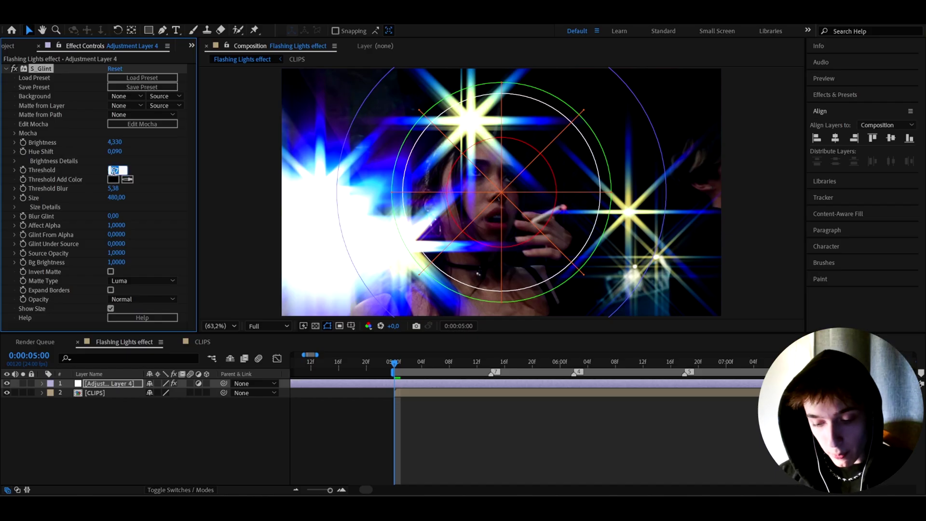
type("00")
key("Return")
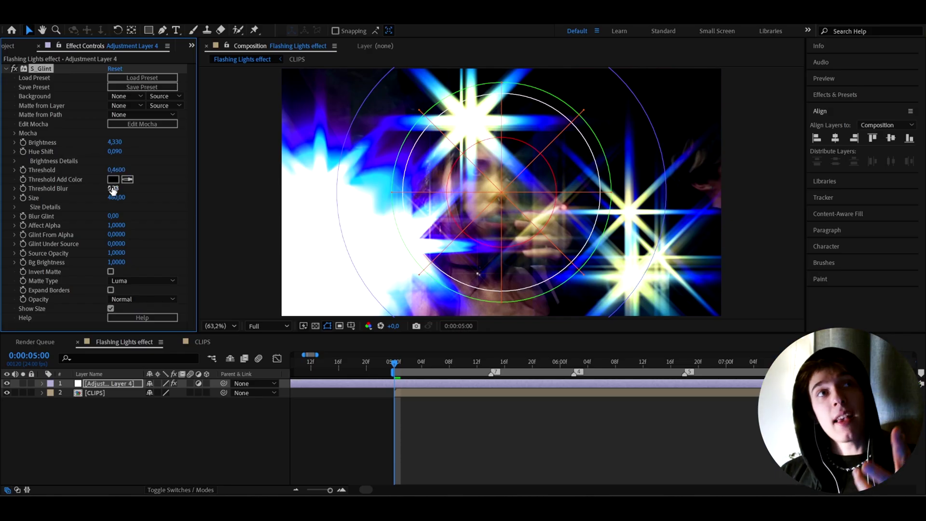
left_click_drag(113, 190, 131, 188)
left_click(131, 188)
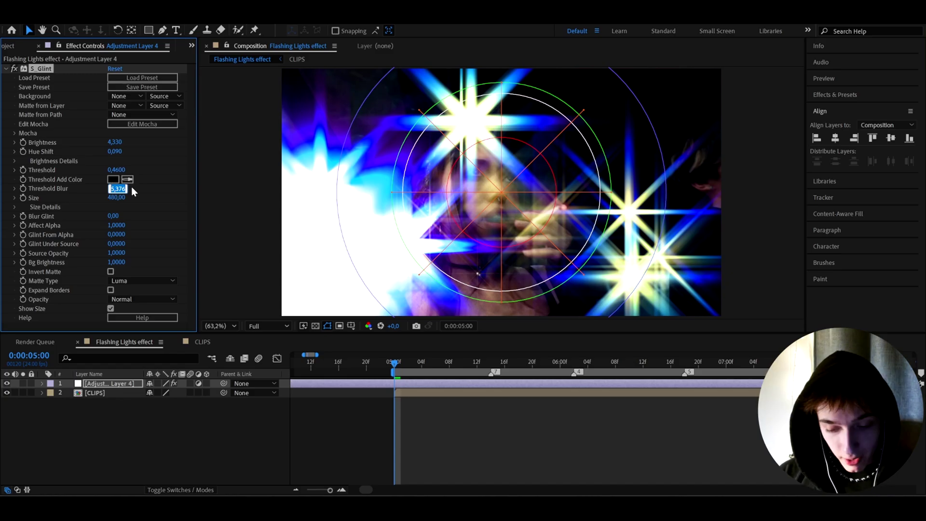
type("406")
key("Return")
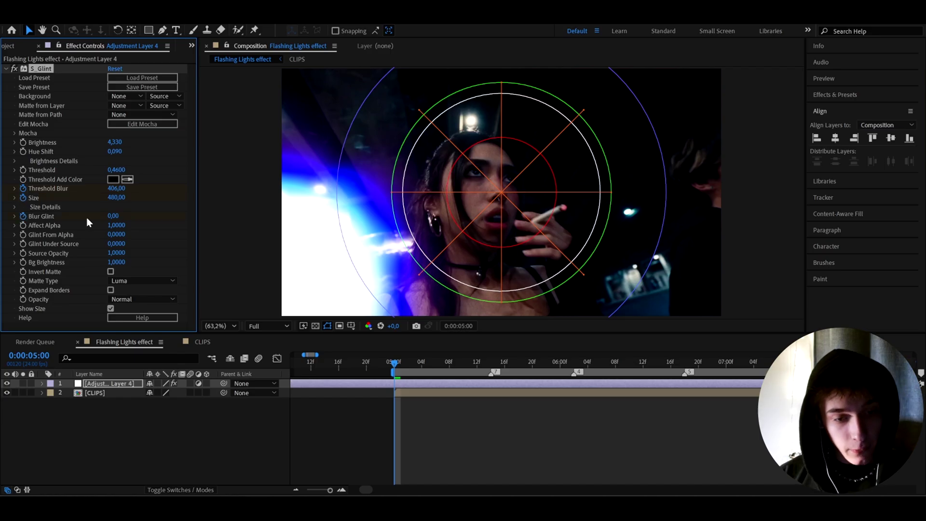
- Raise S_Glint's Blur Glint value to 1850
left_click(113, 216)
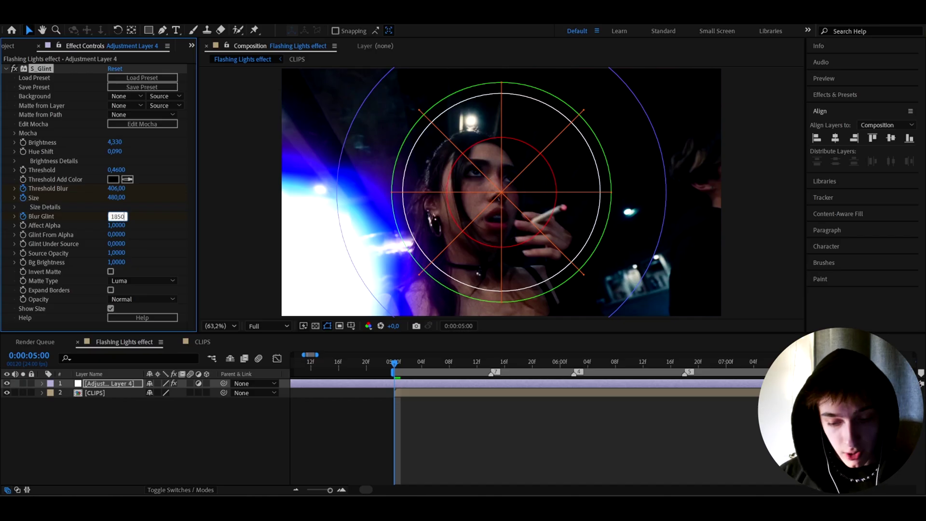
left_click(391, 376)
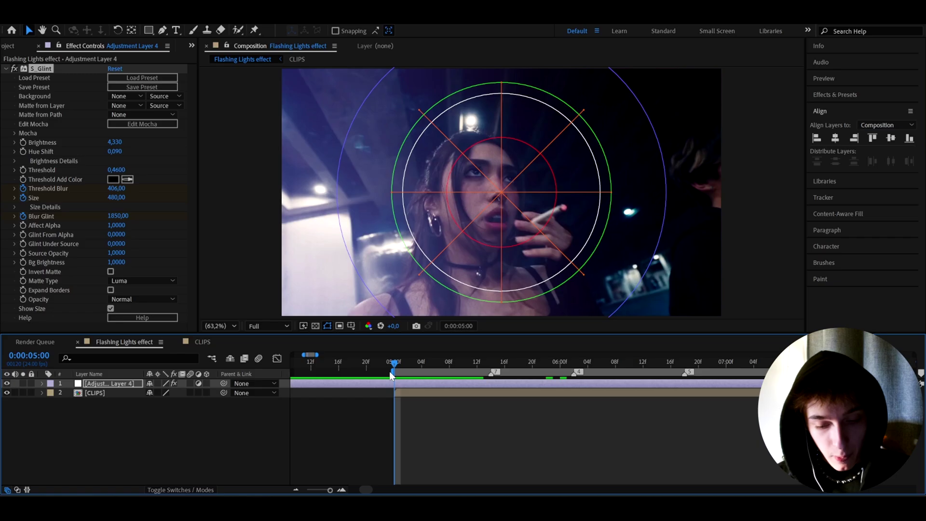
- Apply S_Hotspots with Threshold 0.25, toggling it off and on to compare the look
key("ctrl+space")
type("s_hot")
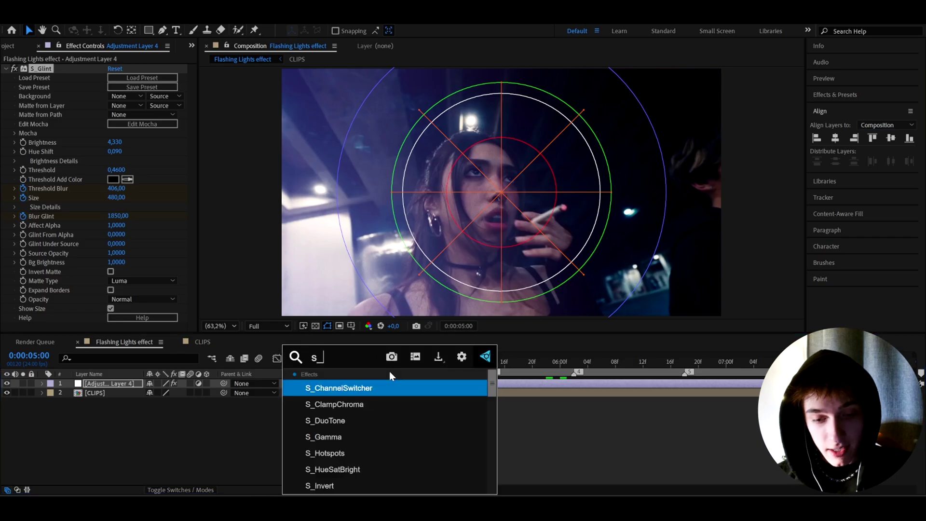
left_click(345, 385)
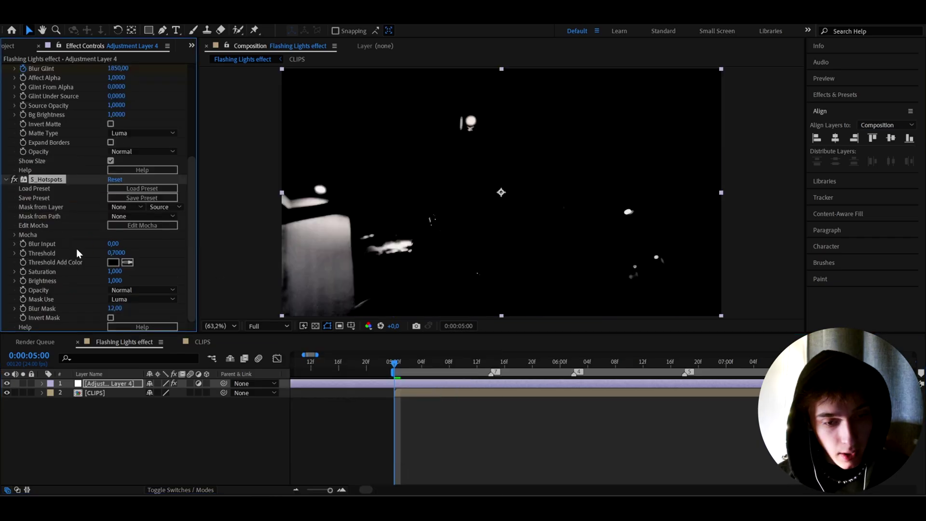
left_click(122, 254)
type("0,25")
key("Return")
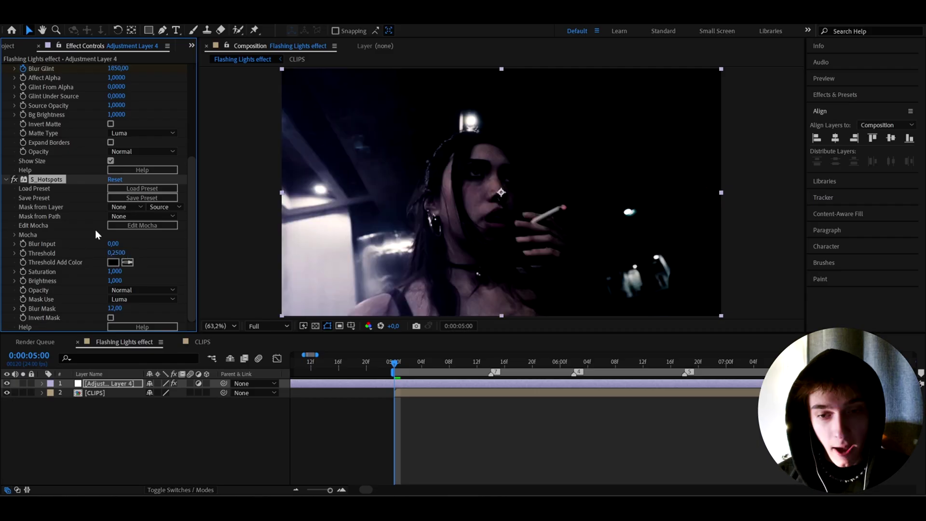
left_click(14, 180)
left_click(13, 179)
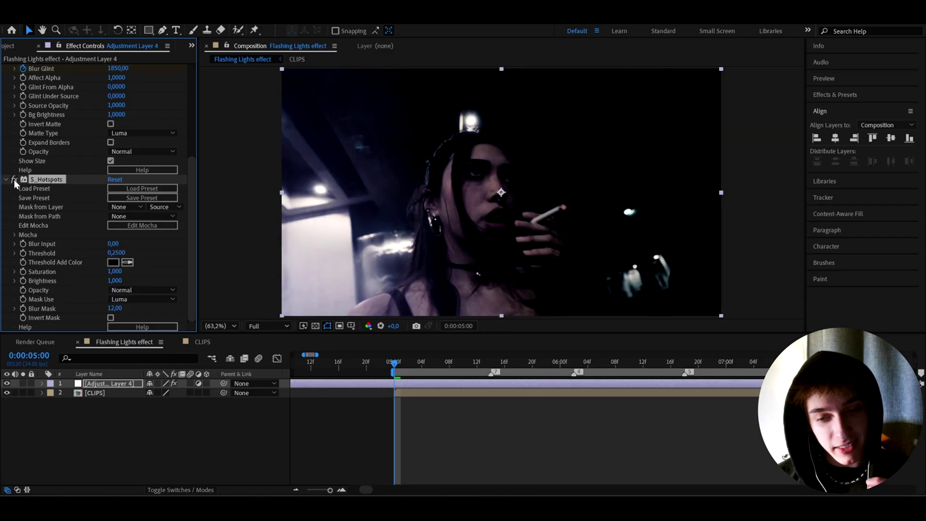
left_click(336, 387)
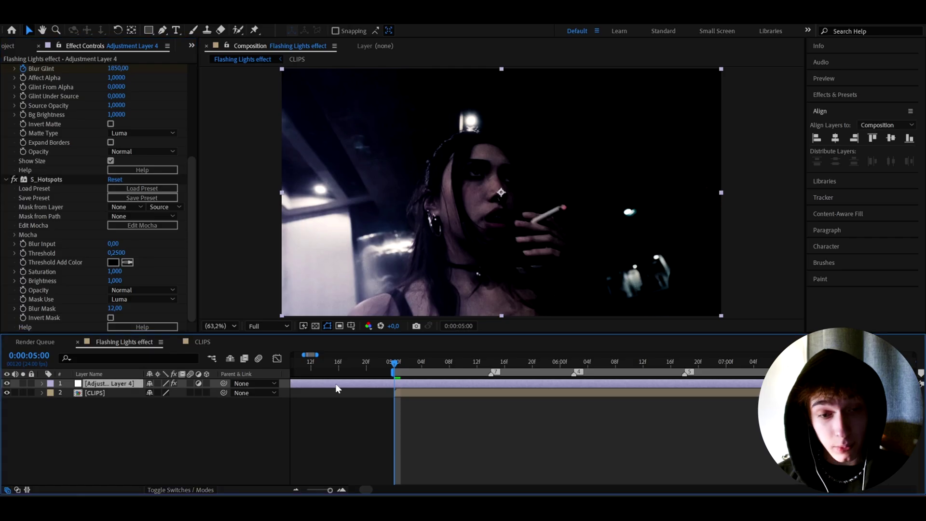
- At 5:01, keyframe S_Glint Threshold Blur at 23 and Size at 192
key("u")
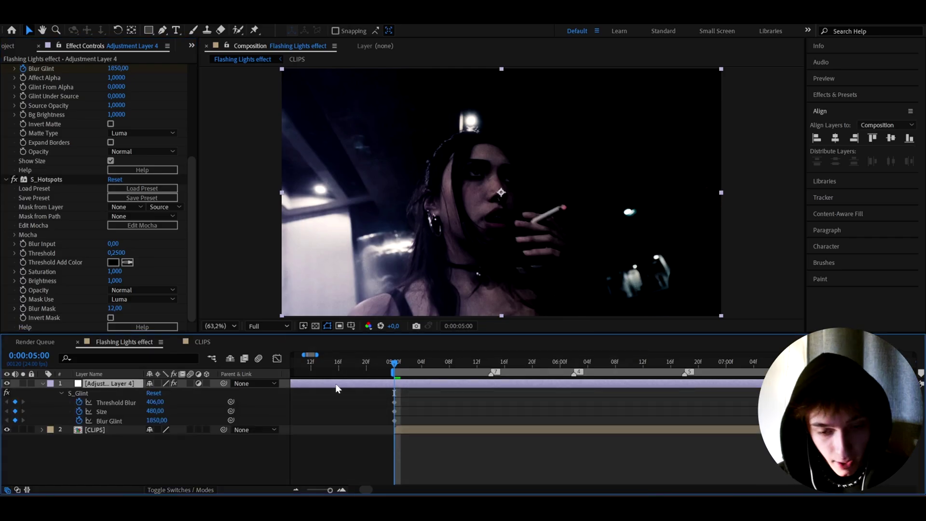
key("Page_Down")
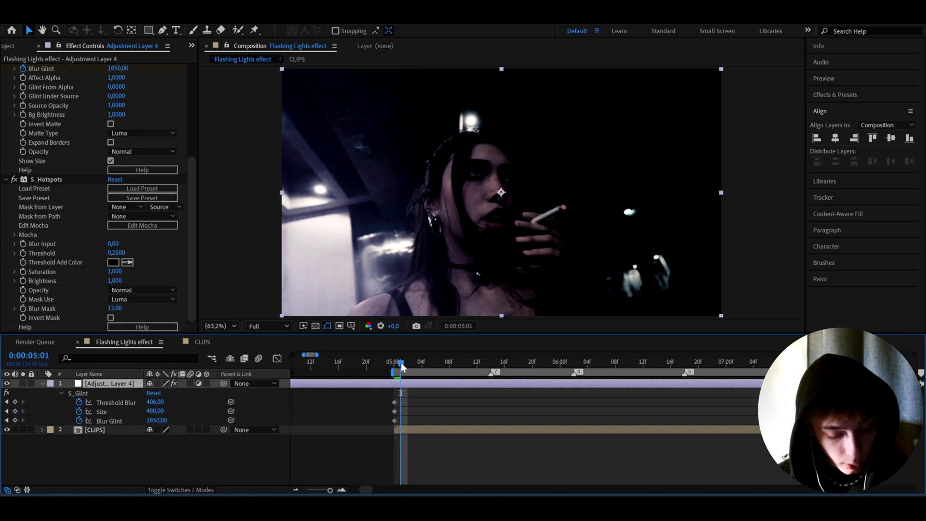
left_click(156, 402)
type("23")
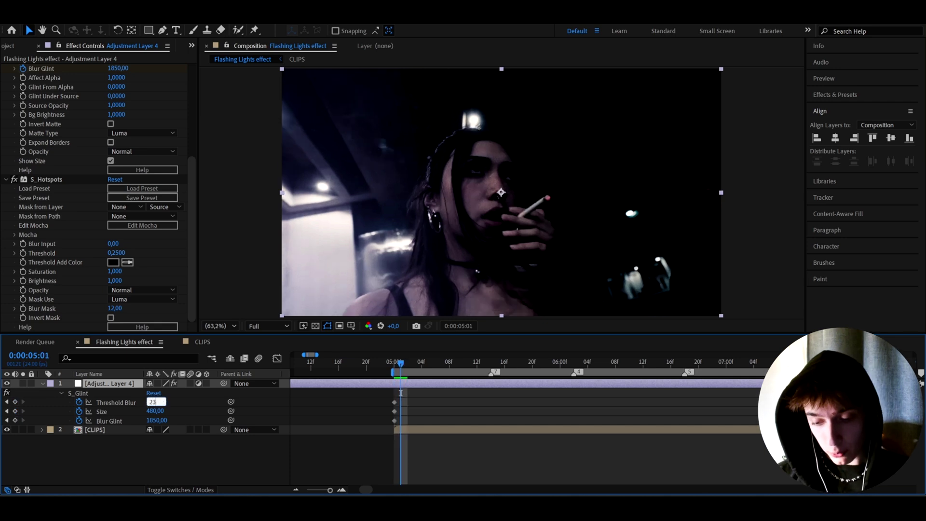
key("Return")
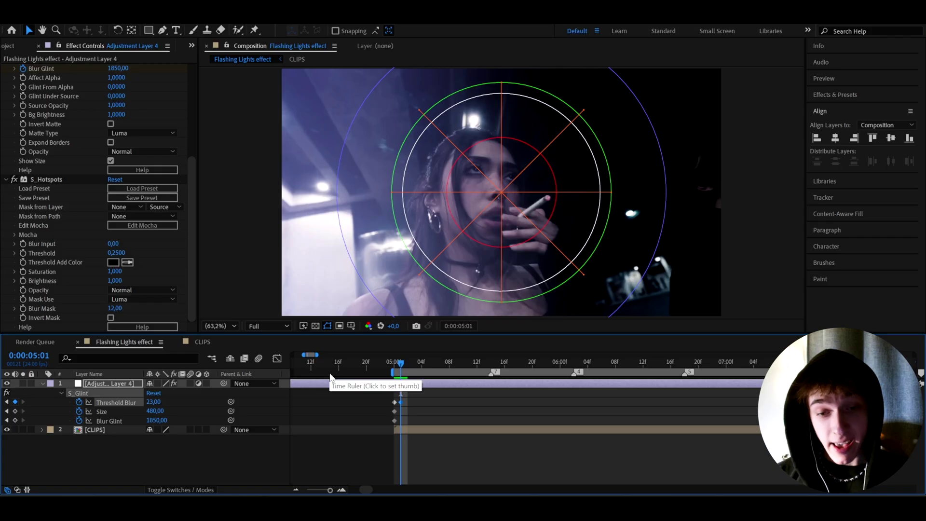
left_click(153, 411)
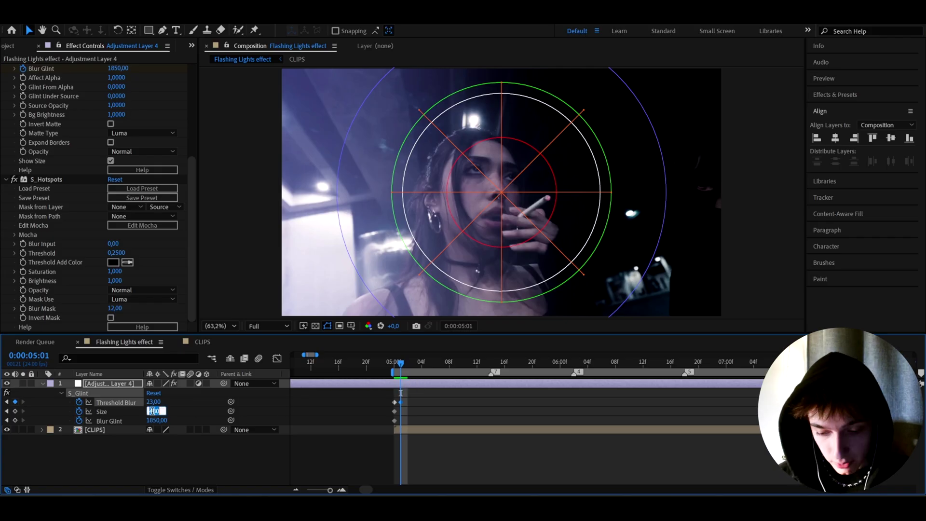
type("192")
key("Return")
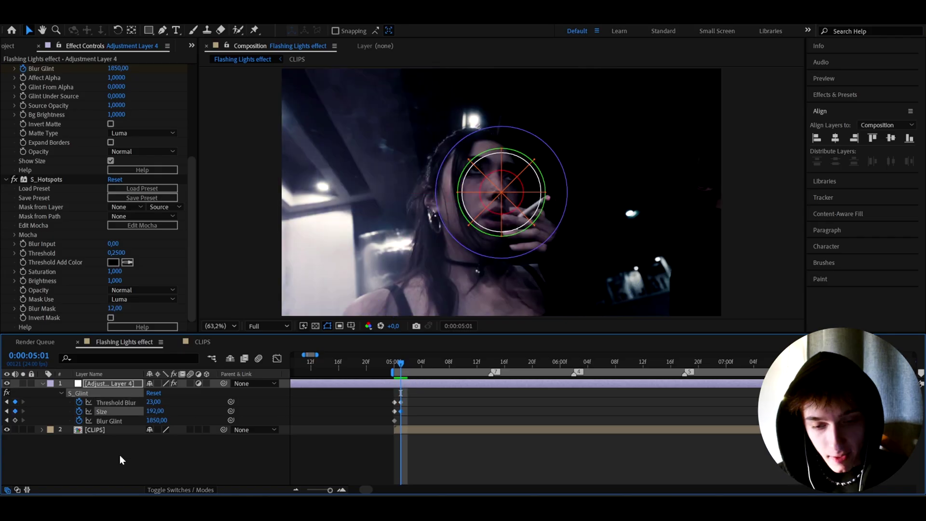
- At 5:02, keyframe Blur Glint at 559 and scrub to preview the change
left_click_drag(401, 365, 408, 365)
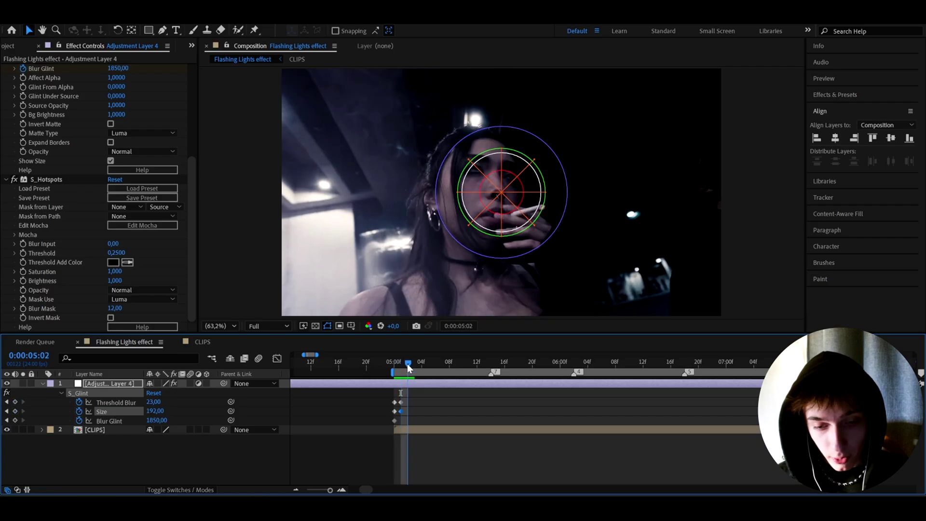
left_click(153, 421)
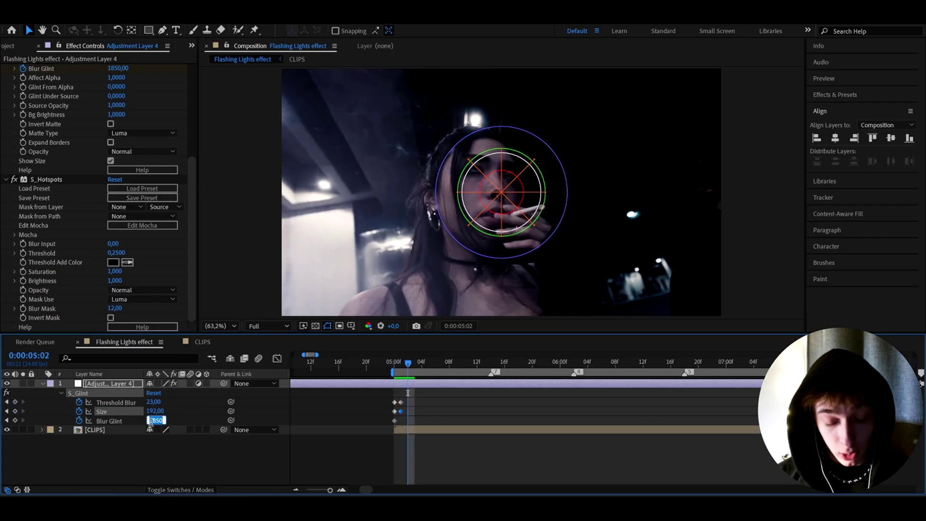
type("559")
key("Return")
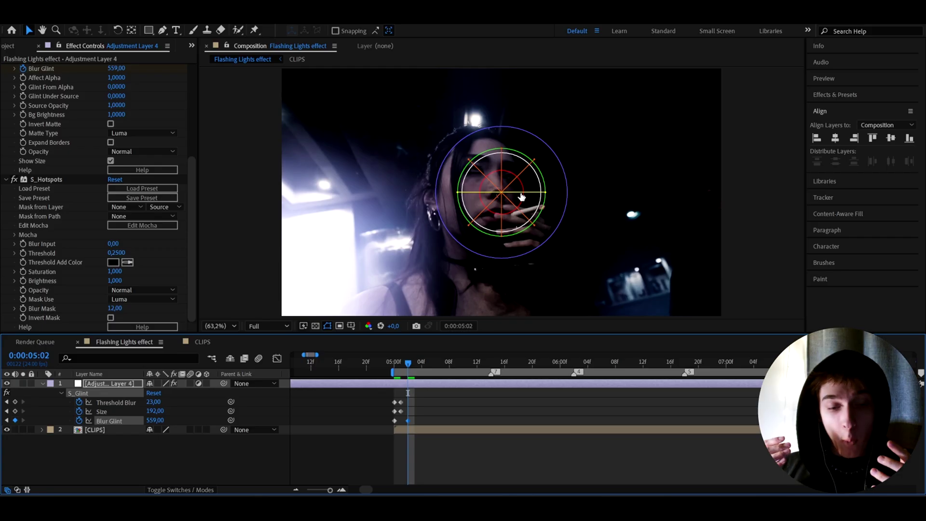
mouse_move(393, 362)
left_mouse_down()
mouse_move(419, 365)
mouse_move(410, 366)
left_mouse_up()
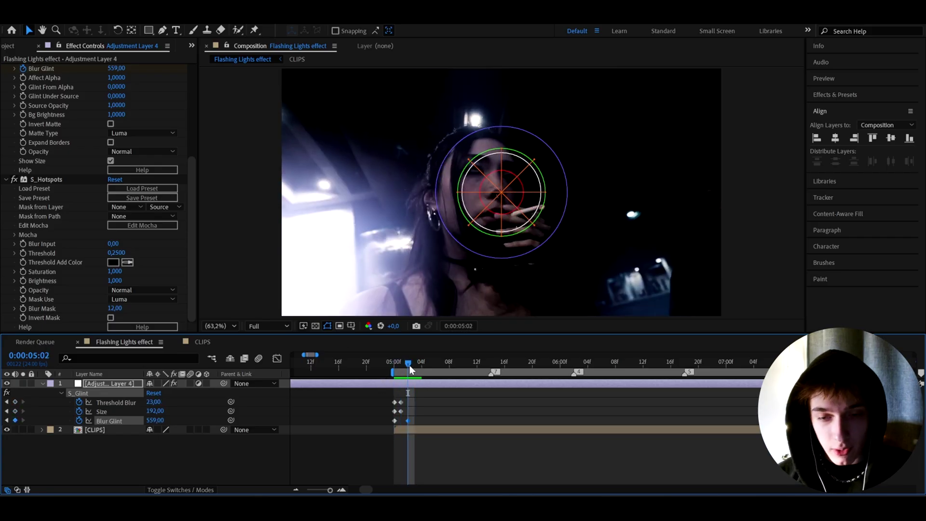
- Give the Blur Glint property a loopOut() expression
left_click(284, 462)
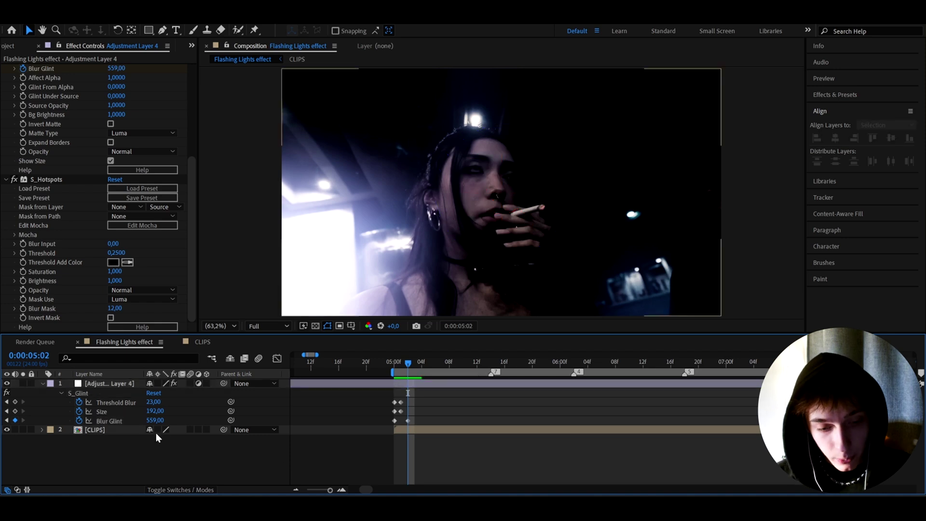
left_click(106, 421)
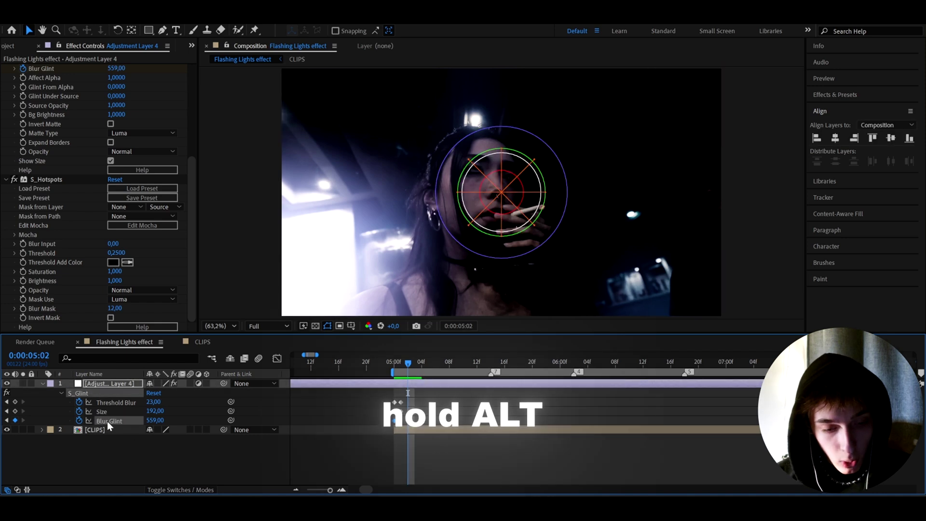
left_click(79, 421, "alt")
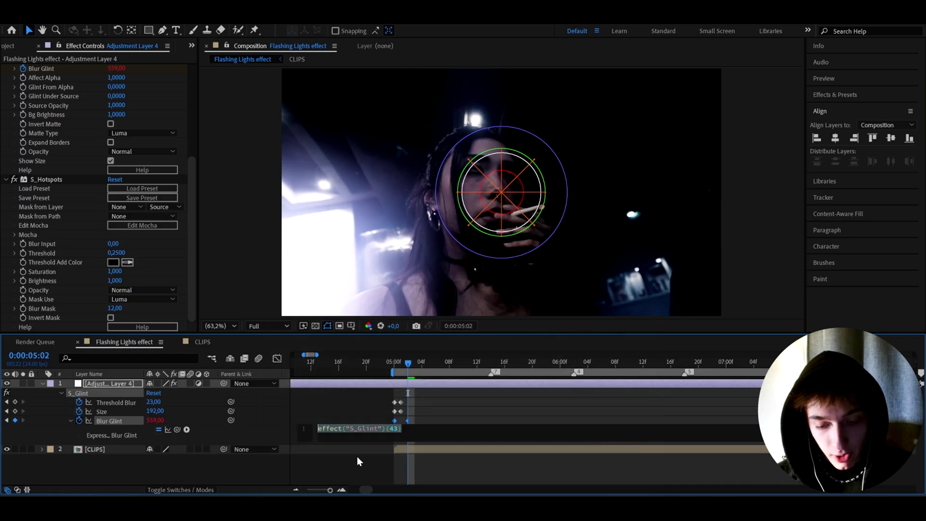
type("loop")
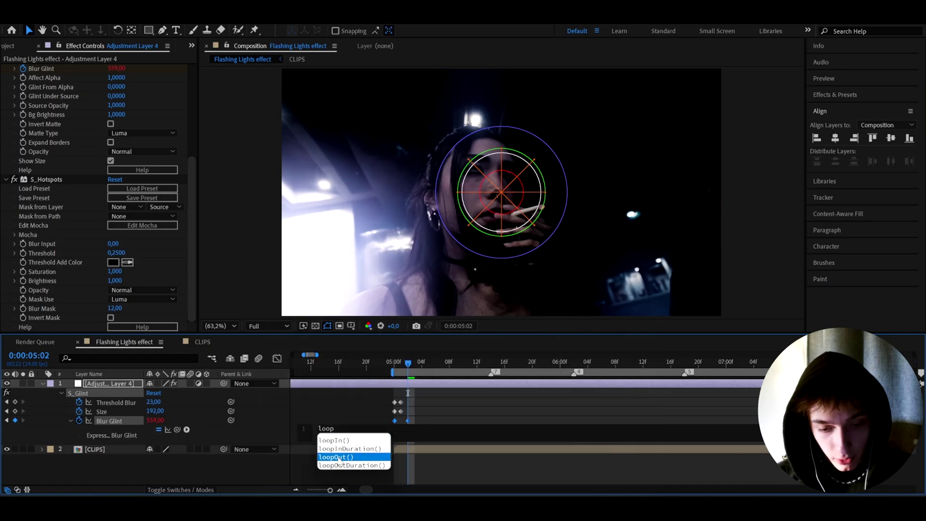
left_click(338, 457)
left_click(368, 410)
- Preview the looping glint around 5:00–5:02
key("space")
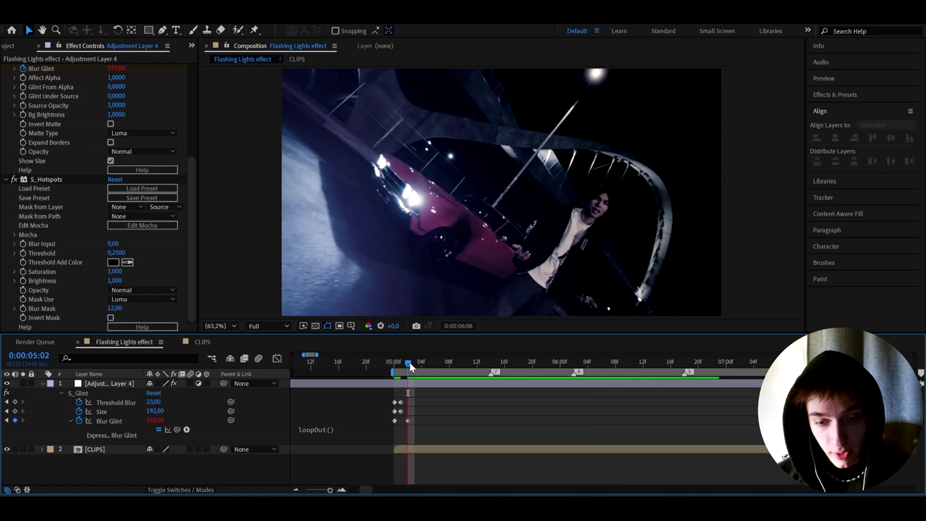
left_click_drag(409, 362, 396, 363)
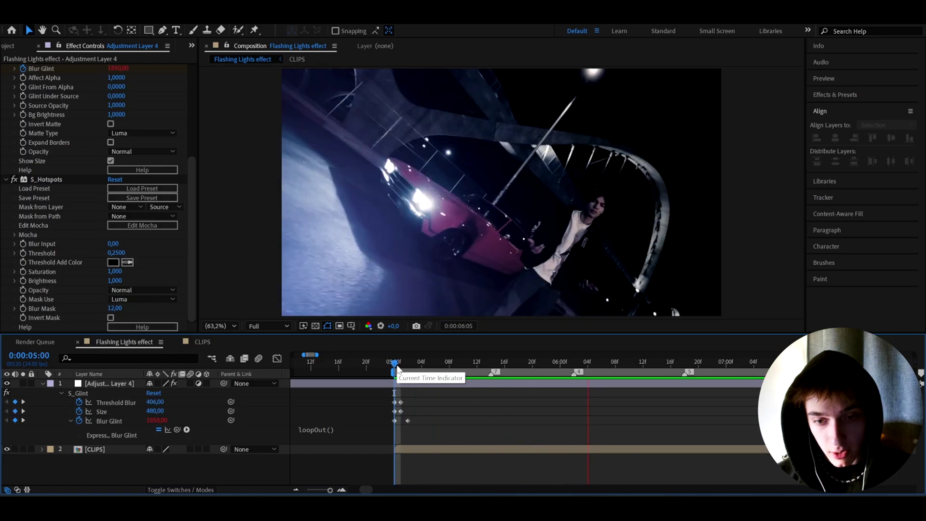
left_click(408, 366)
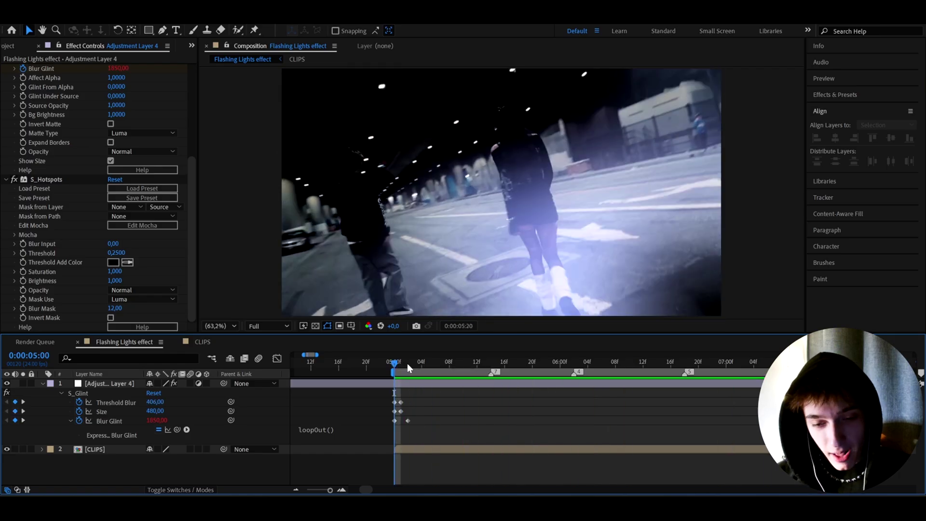
left_click_drag(406, 368, 399, 366)
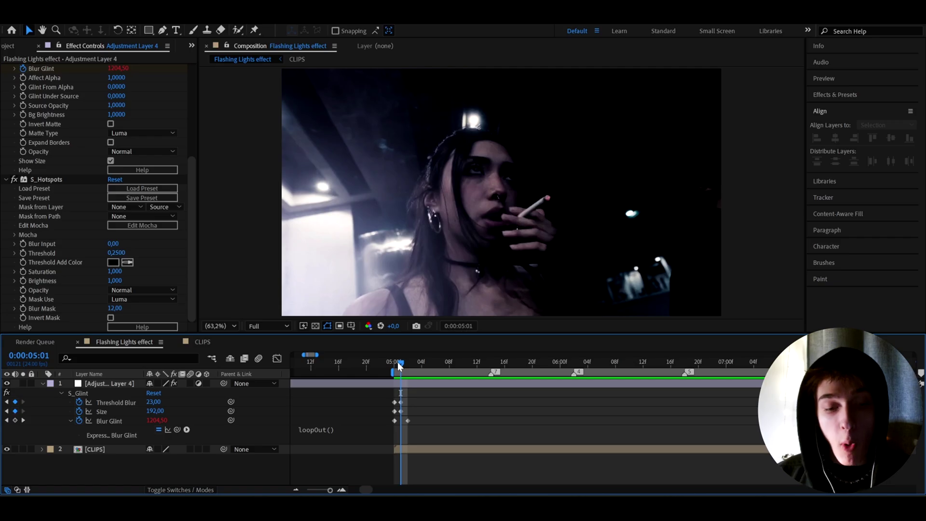
- Add loopOut() expressions to both the Size and Threshold Blur properties
left_click(102, 422)
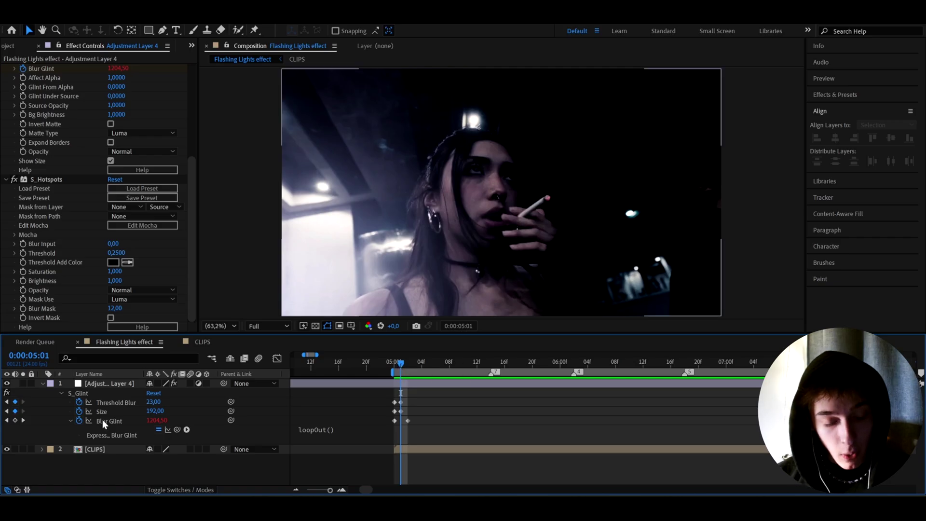
left_click(79, 411, "alt")
type("loop")
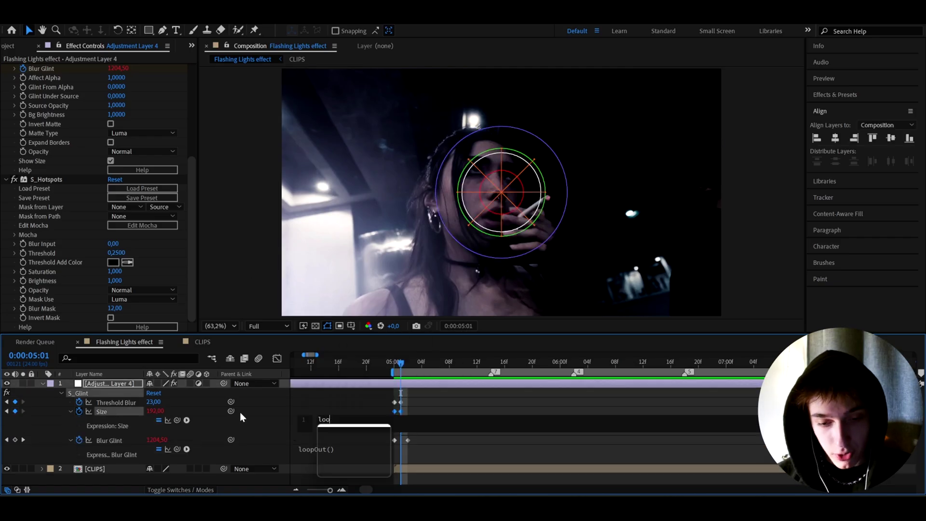
left_click(336, 448)
left_click(330, 401)
left_click(79, 402, "alt")
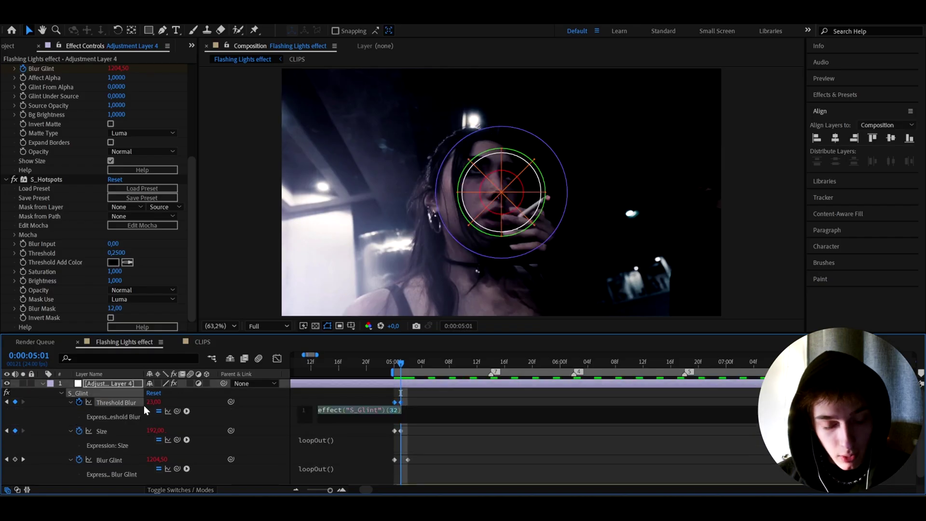
type("loop")
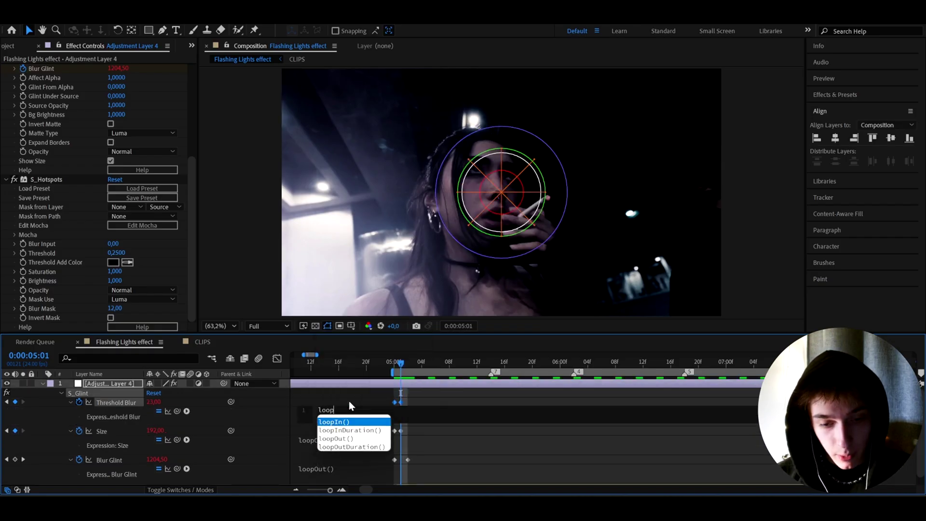
left_click(333, 439)
left_click(349, 400)
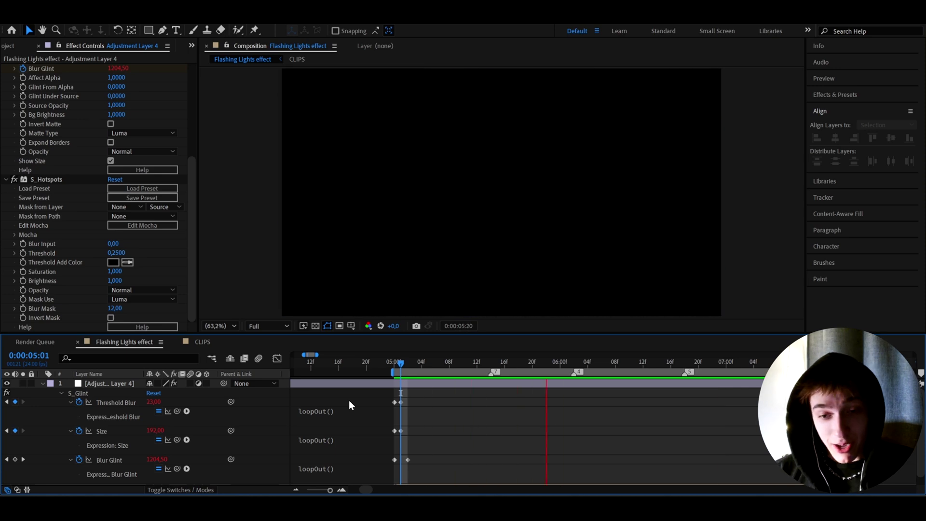
- At 5:03, search presets for 'flicker', widen the panel and select Flicker Heavy 4 V2
left_click_drag(393, 361, 417, 365)
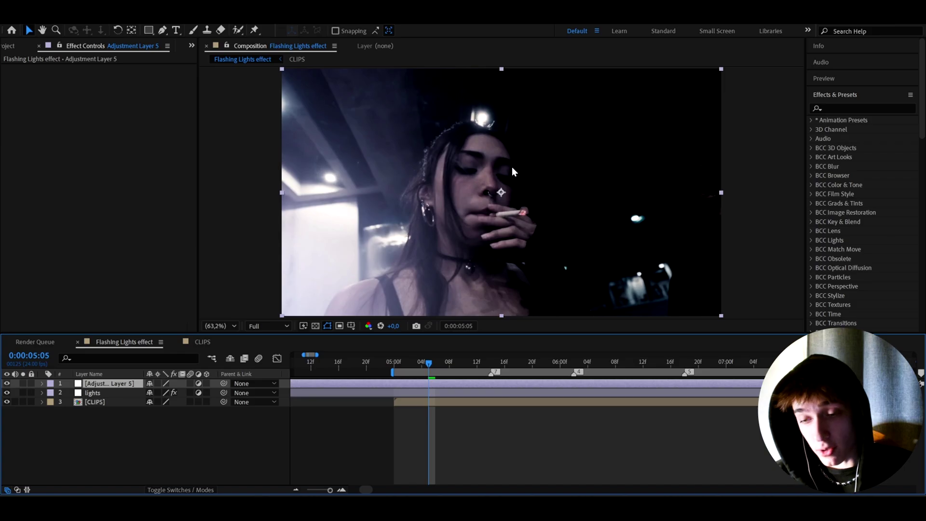
left_click(833, 109)
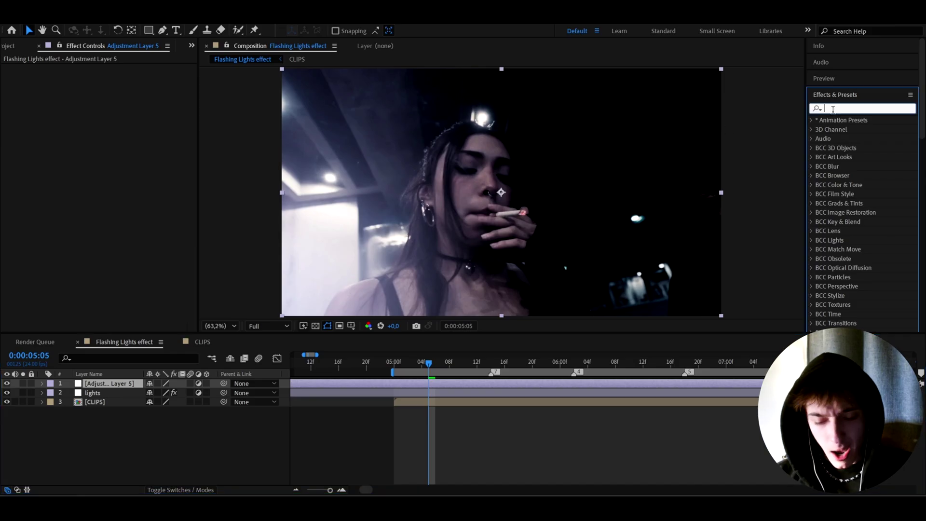
type("flicker")
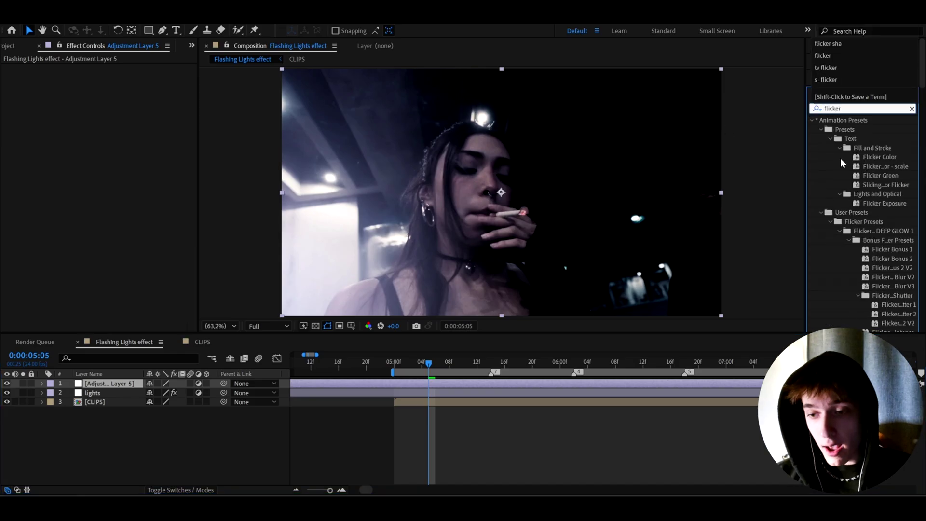
scroll(840, 159, "down", 10)
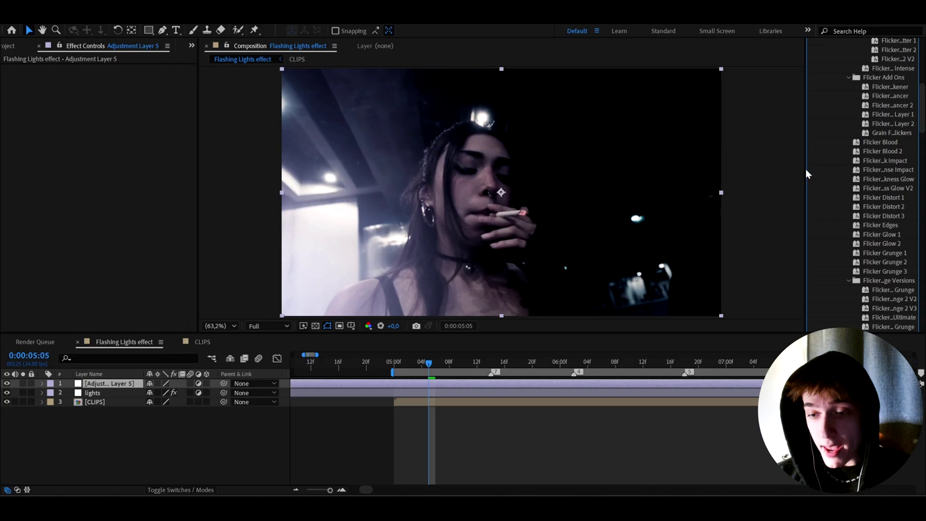
left_click_drag(807, 173, 769, 176)
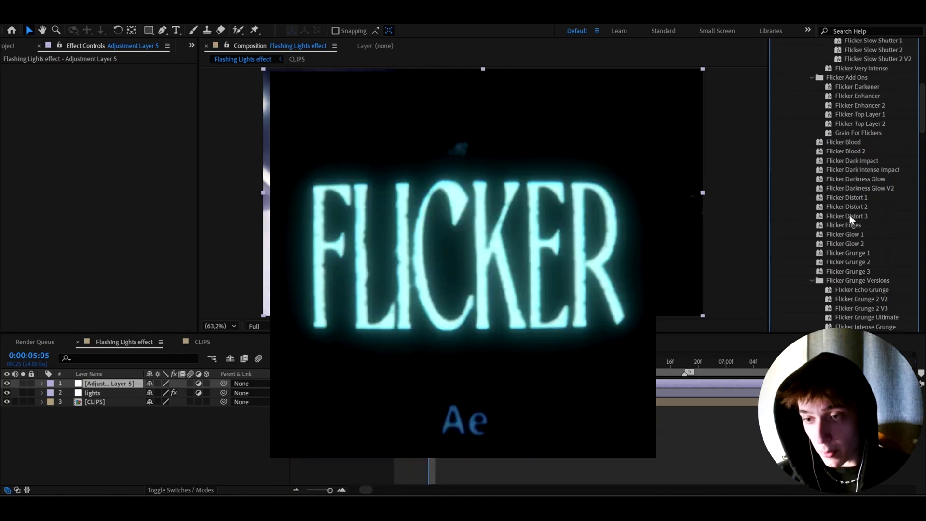
scroll(850, 215, "down", 8)
left_click(834, 161)
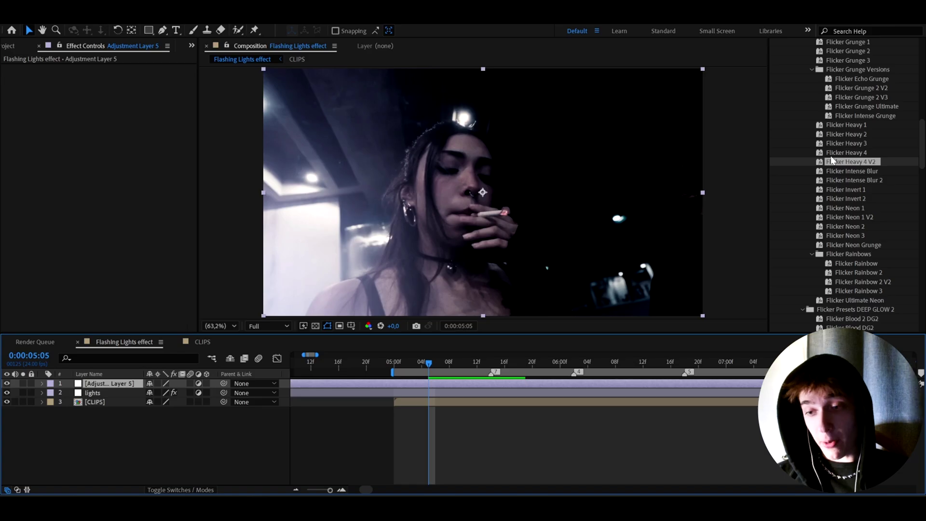
- Apply Flicker Heavy 4 V2 to the adjustment layer, preview it, then disable its effects
left_click_drag(843, 163, 380, 382)
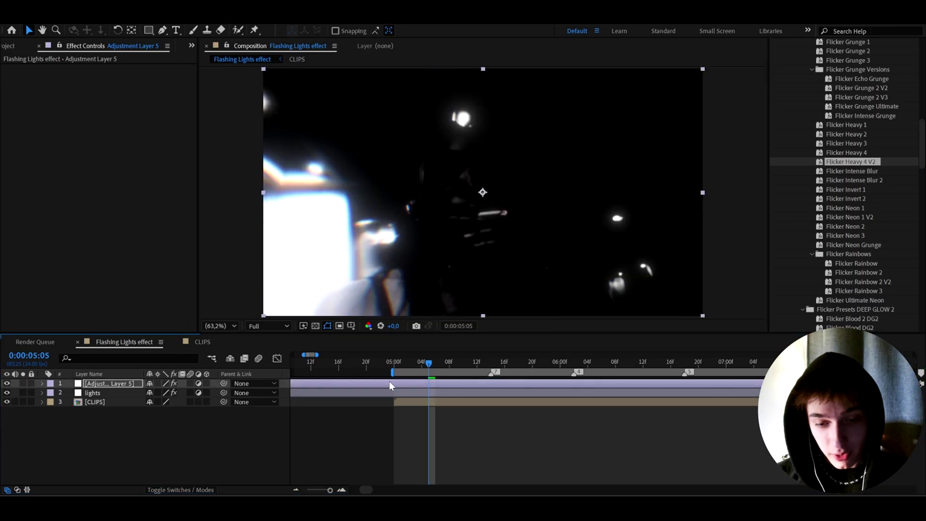
key("space")
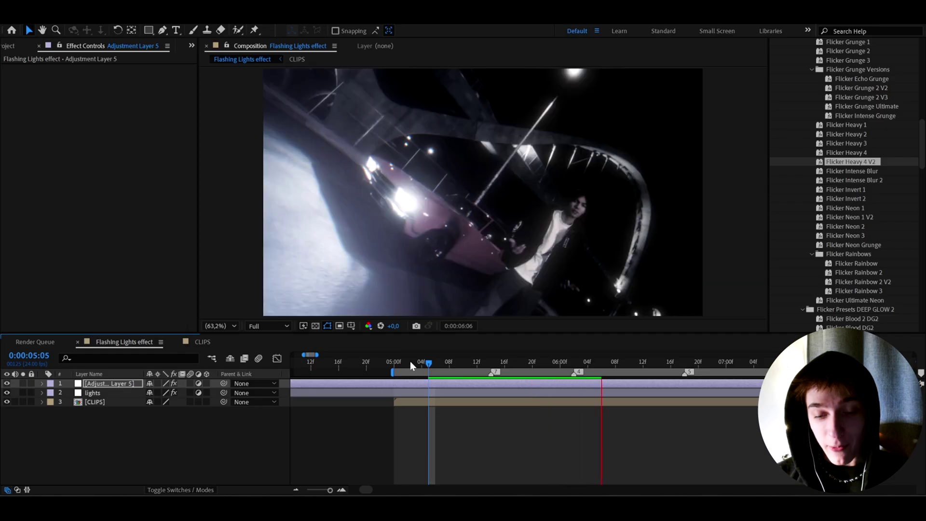
left_click(416, 363)
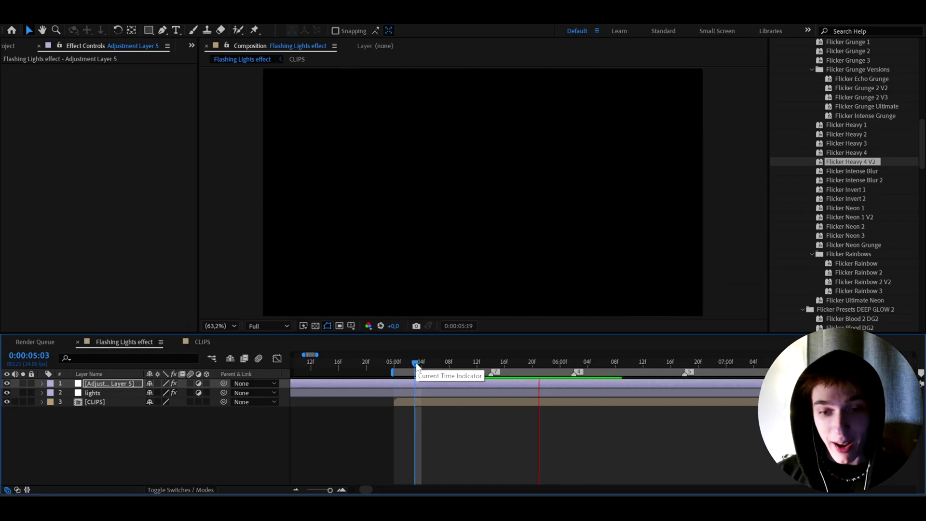
key("space")
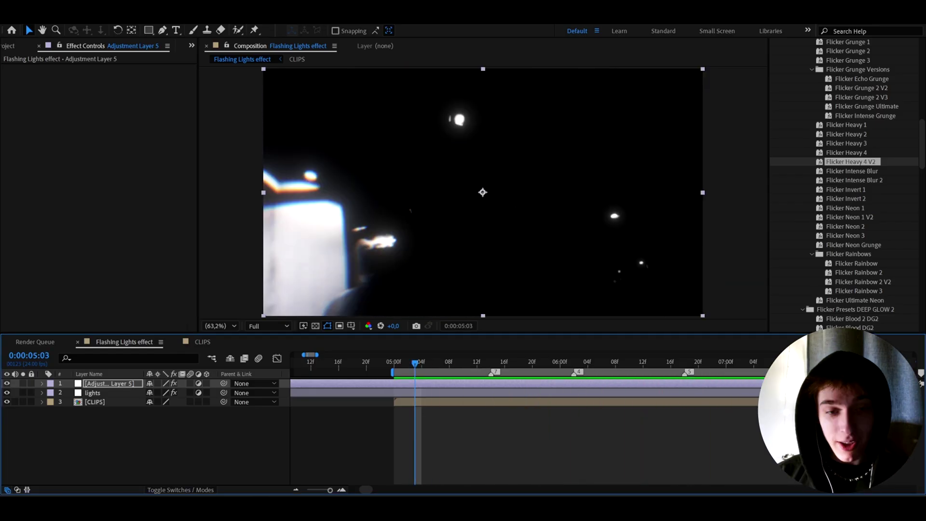
left_click(175, 383)
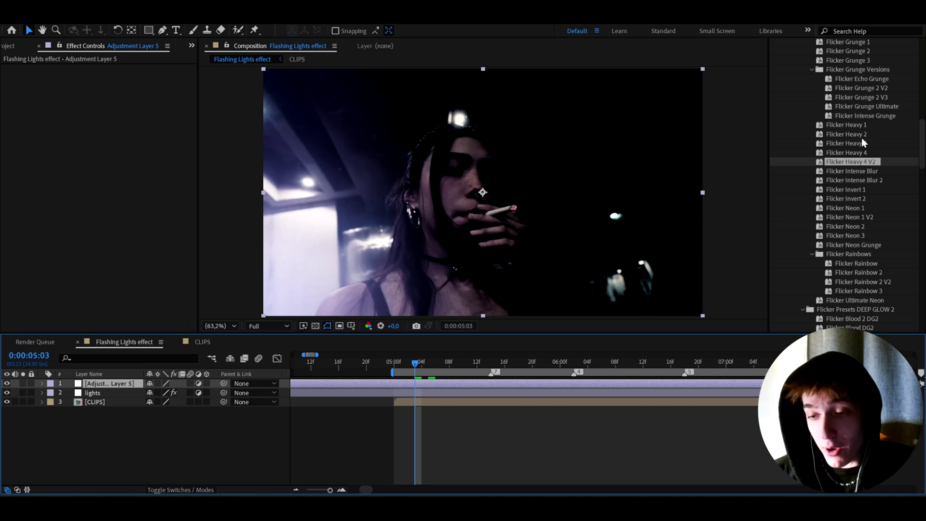
- Try Flicker Heavy 2 (undone), then preview Flicker Grunge 3 from 5:03 and undo it
left_click_drag(854, 133, 421, 381)
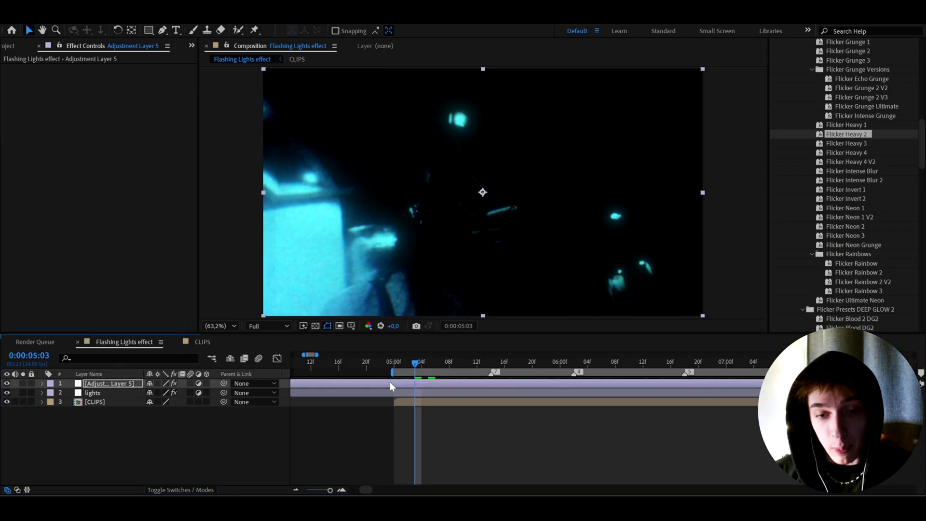
key("ctrl+z")
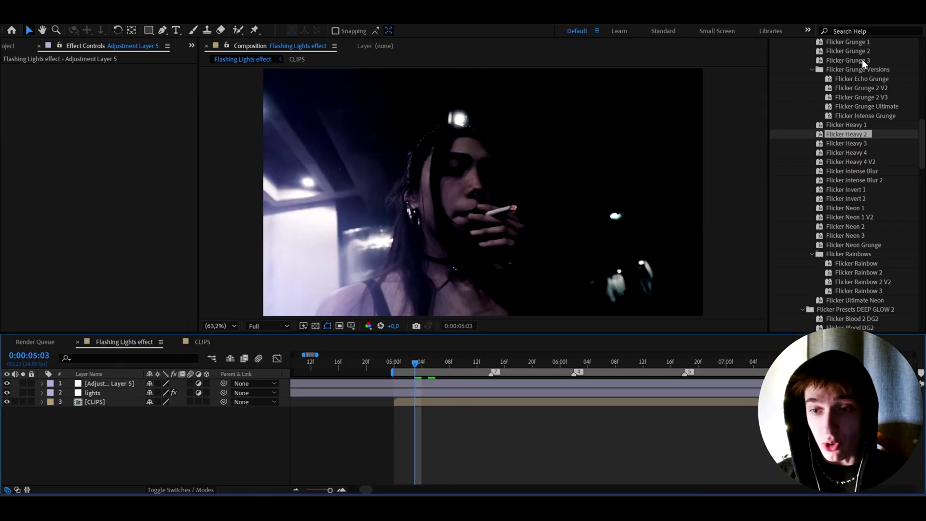
left_click_drag(859, 61, 450, 381)
left_click(429, 403)
key("space")
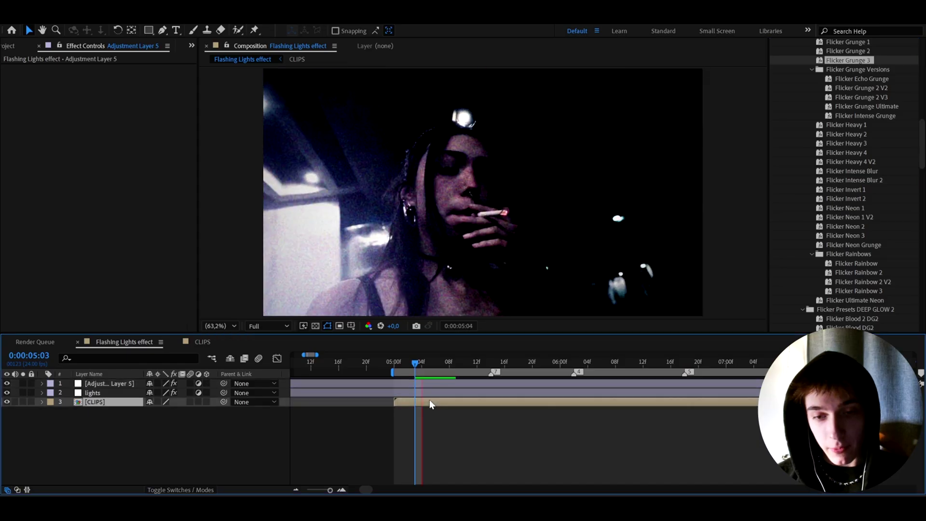
left_click(418, 365)
key("ctrl+z")
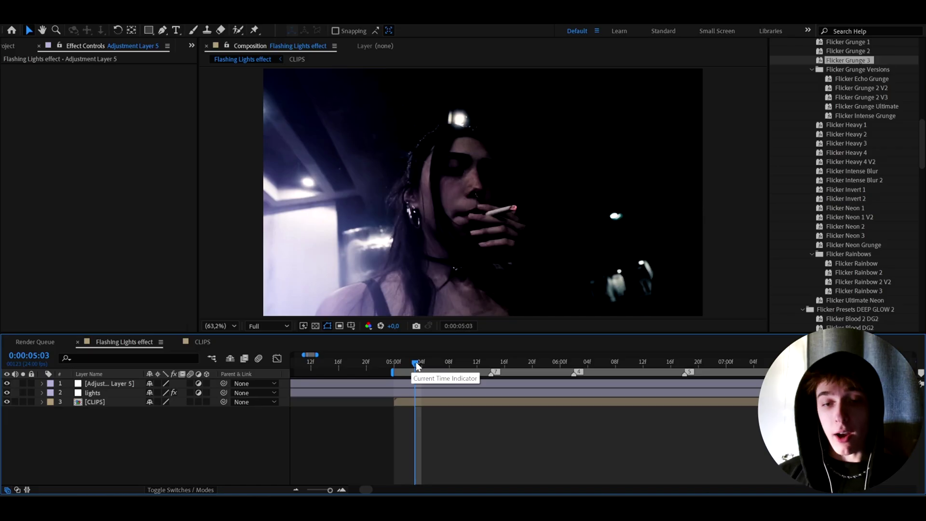